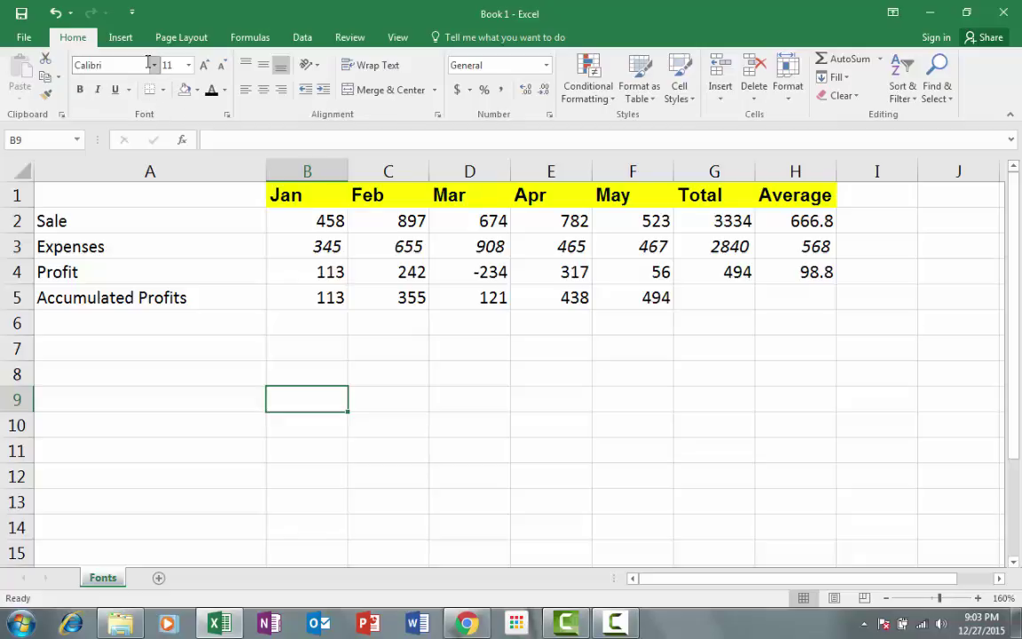
# Step: Browse the font list and the Font settings dialog without changing anything
pyautogui.click(155, 66)
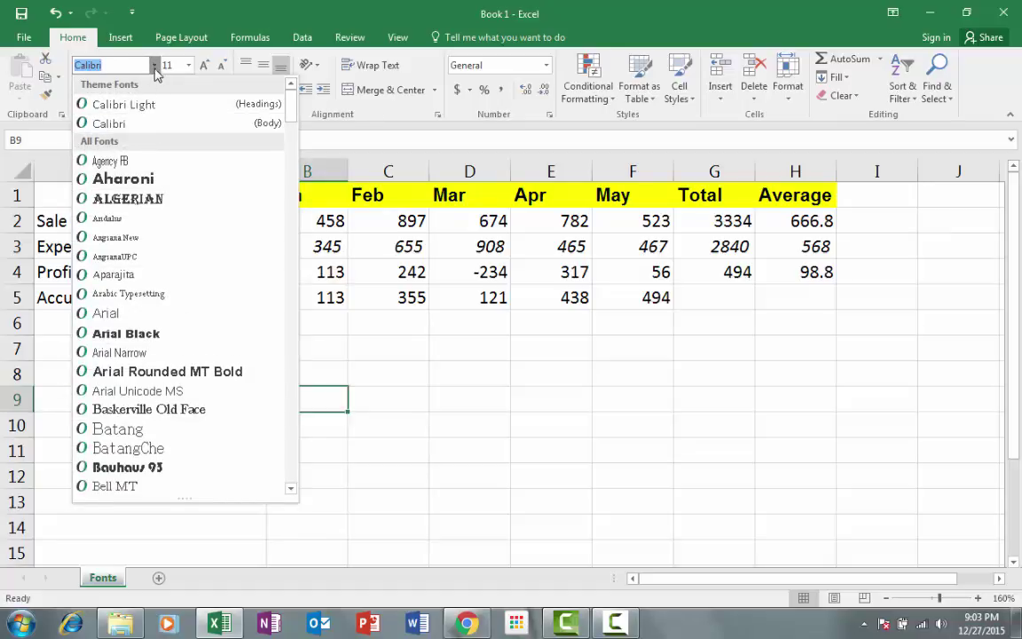
pyautogui.click(155, 66)
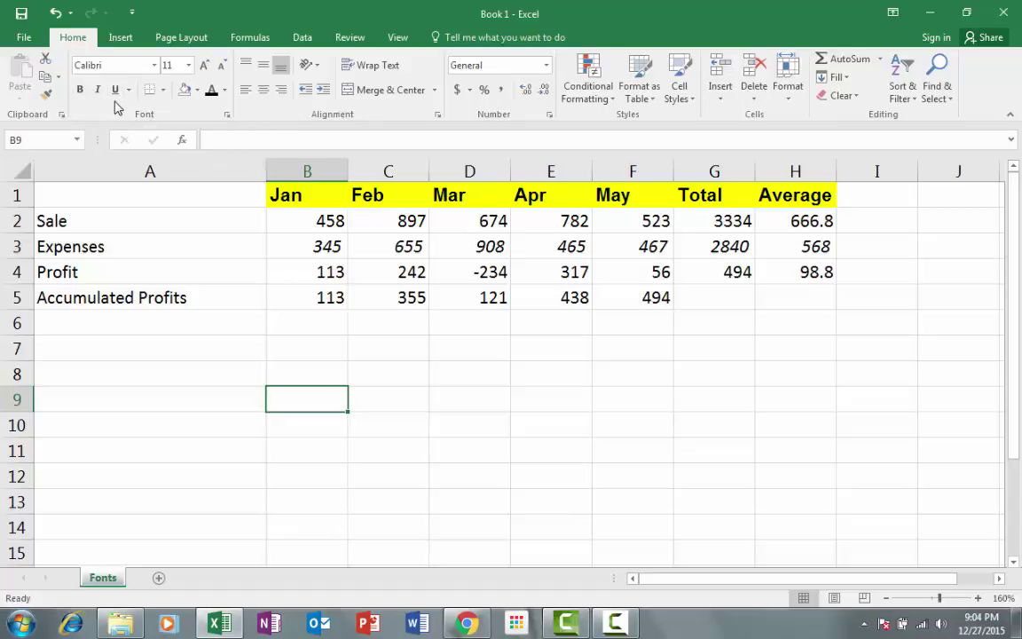
pyautogui.click(227, 118)
pyautogui.moveTo(345, 124); pyautogui.dragTo(341, 107)
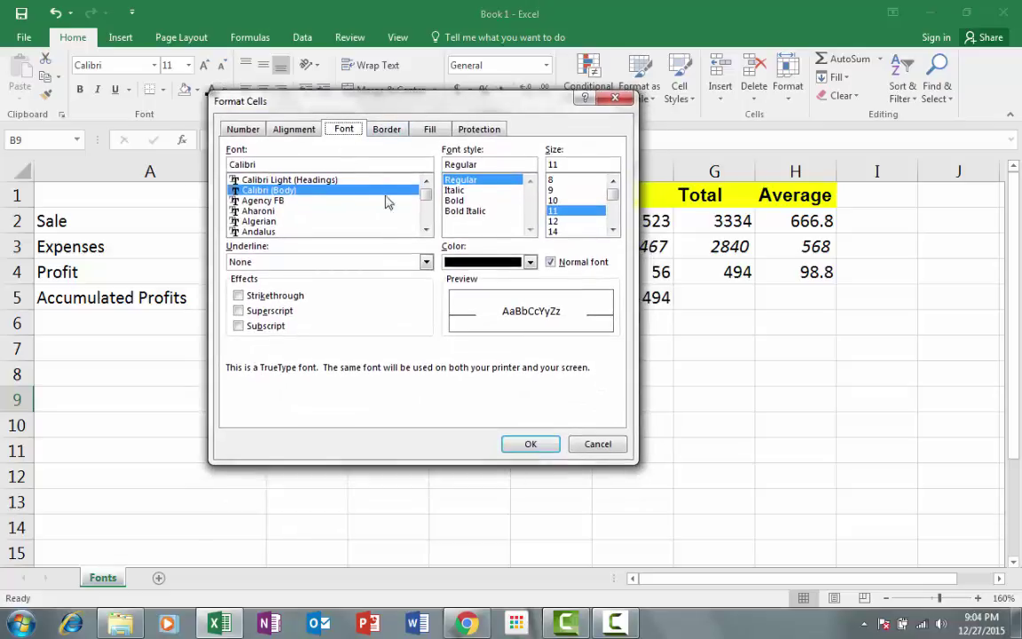
pyautogui.click(597, 444)
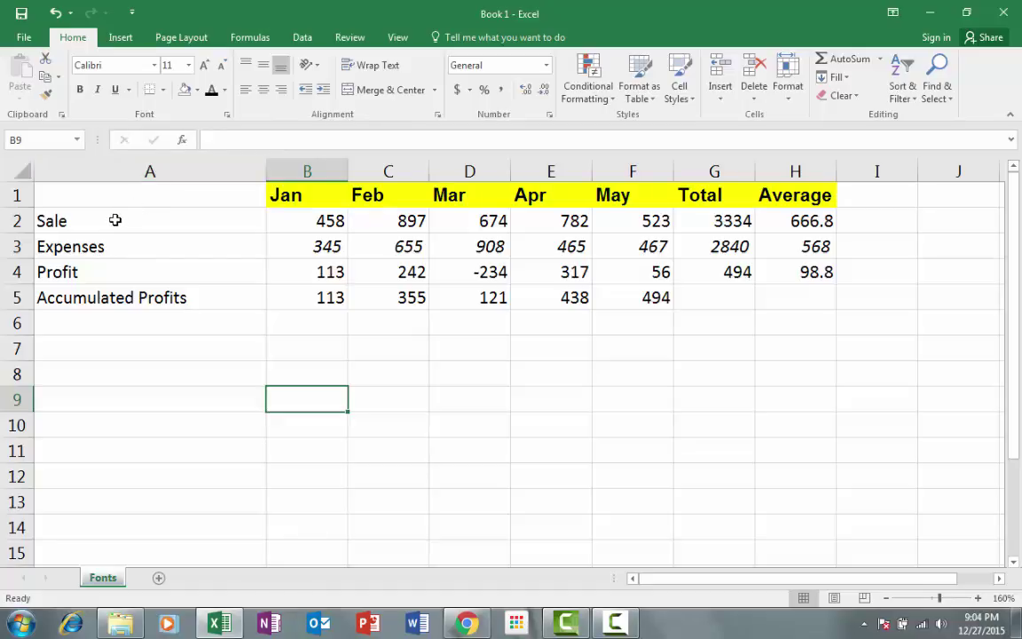
# Step: Set the row labels Sale through Accumulated Profits (A2:A5) in Arial
pyautogui.moveTo(116, 220); pyautogui.dragTo(119, 298)
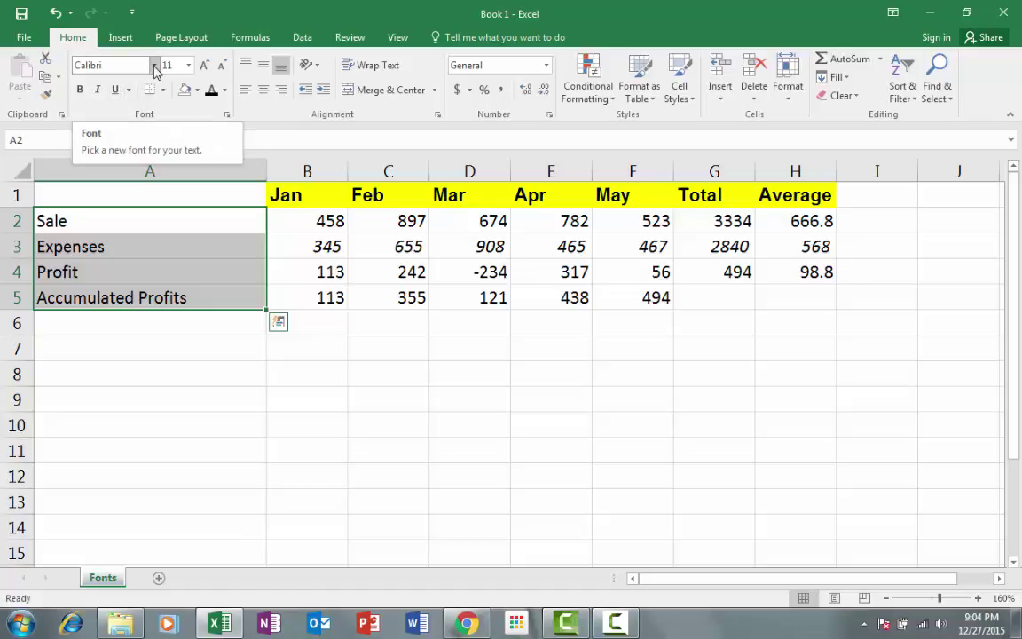
pyautogui.click(155, 66)
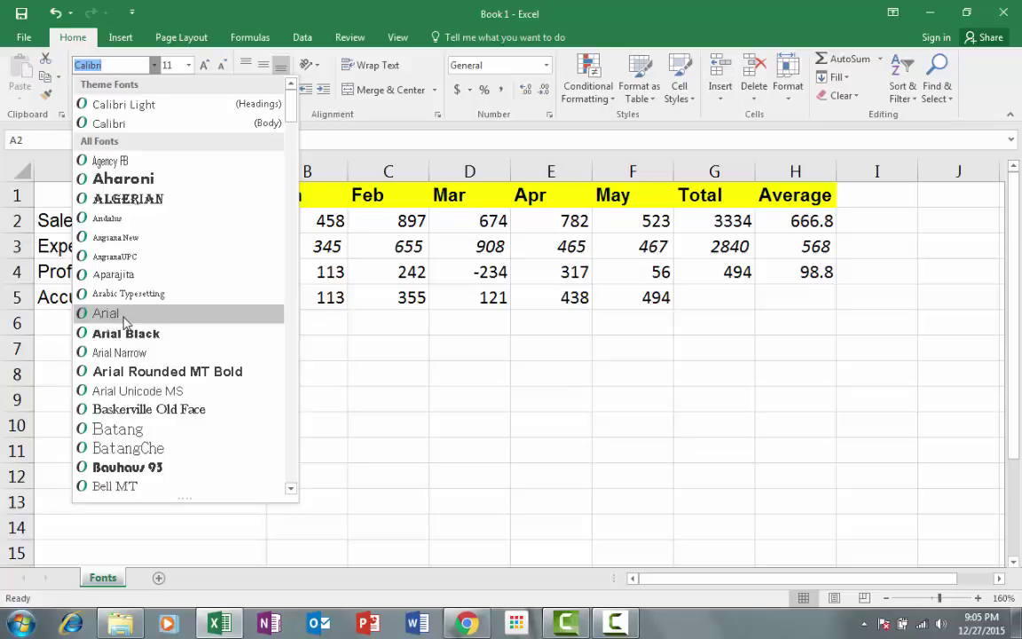
pyautogui.click(124, 316)
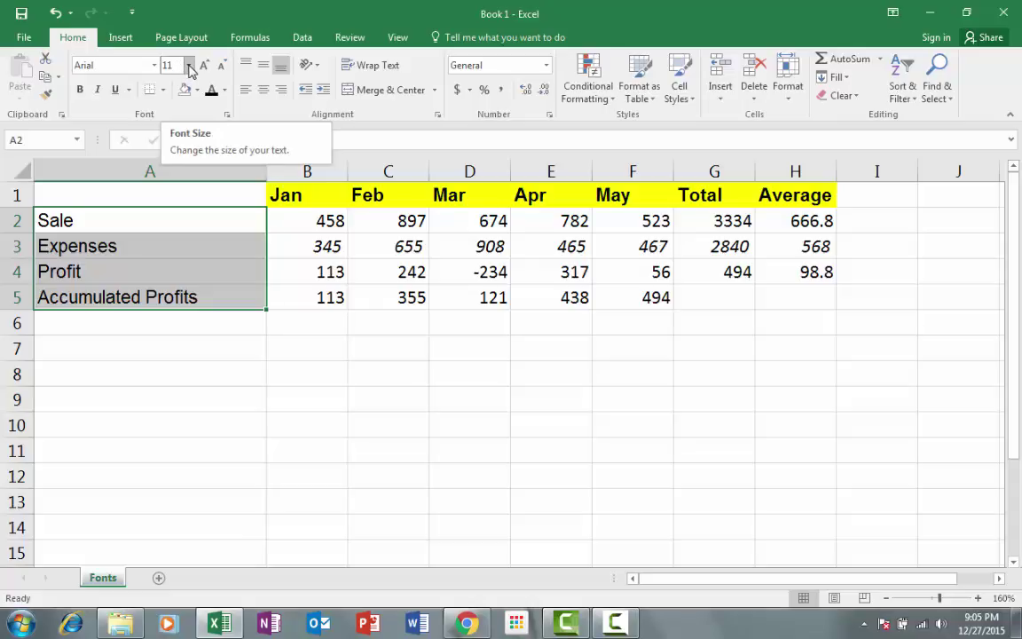
pyautogui.click(189, 67)
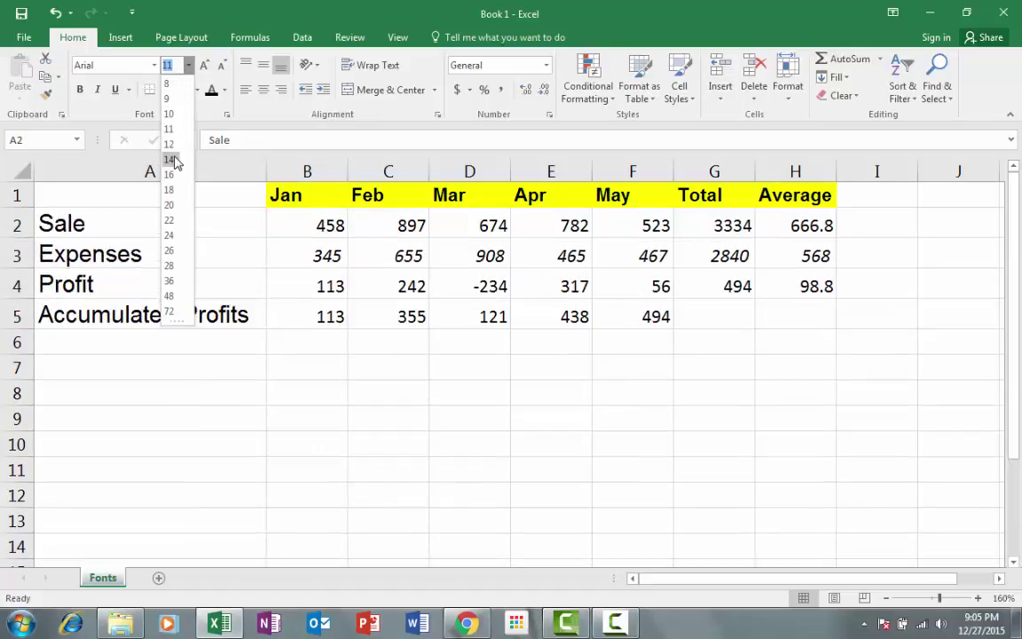
# Step: Set the A2:A5 row labels to font size 14 and make them bold
pyautogui.click(170, 160)
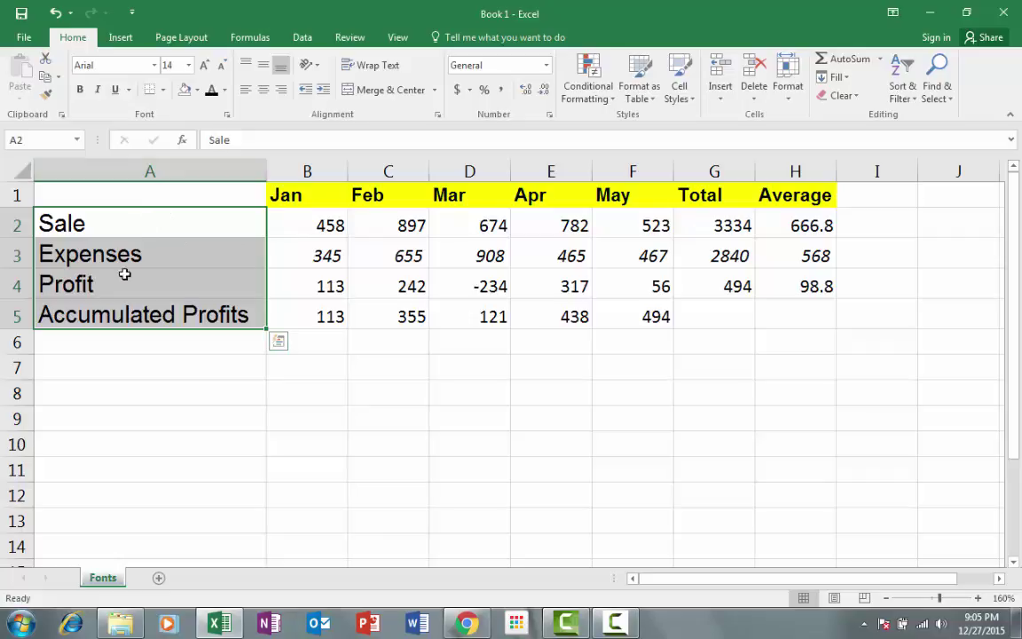
pyautogui.click(80, 92)
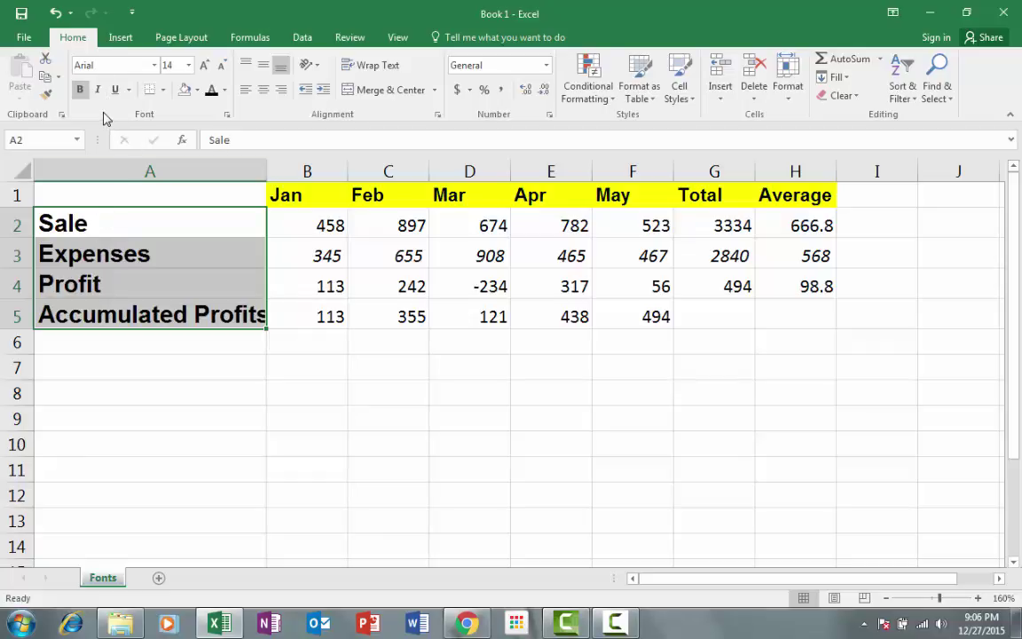
# Step: Make the A2:A5 row labels italic and single-underlined, then select the month headers and B2
pyautogui.click(98, 90)
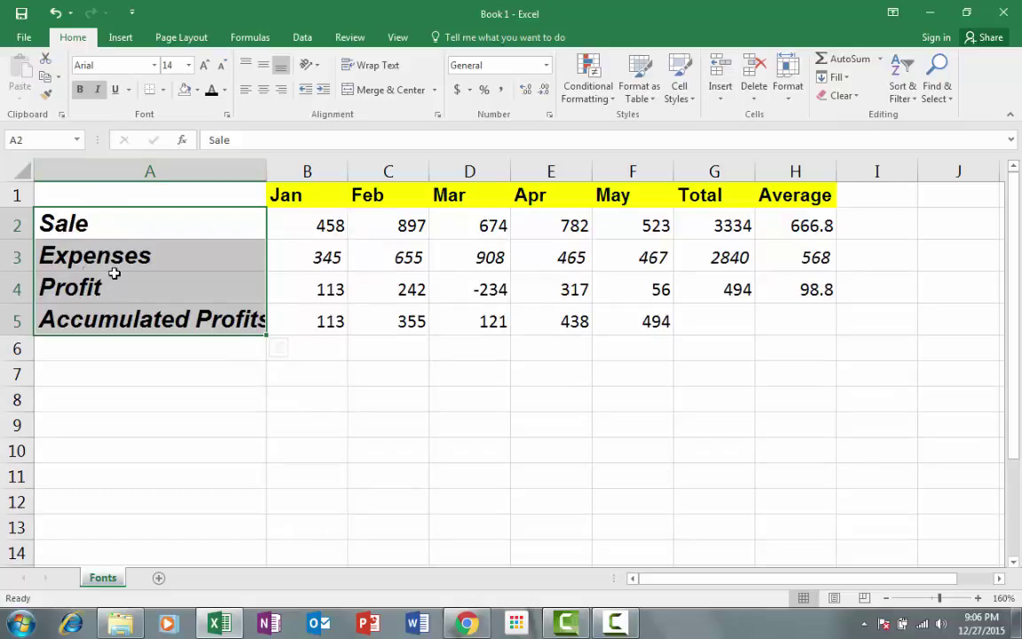
pyautogui.click(115, 92)
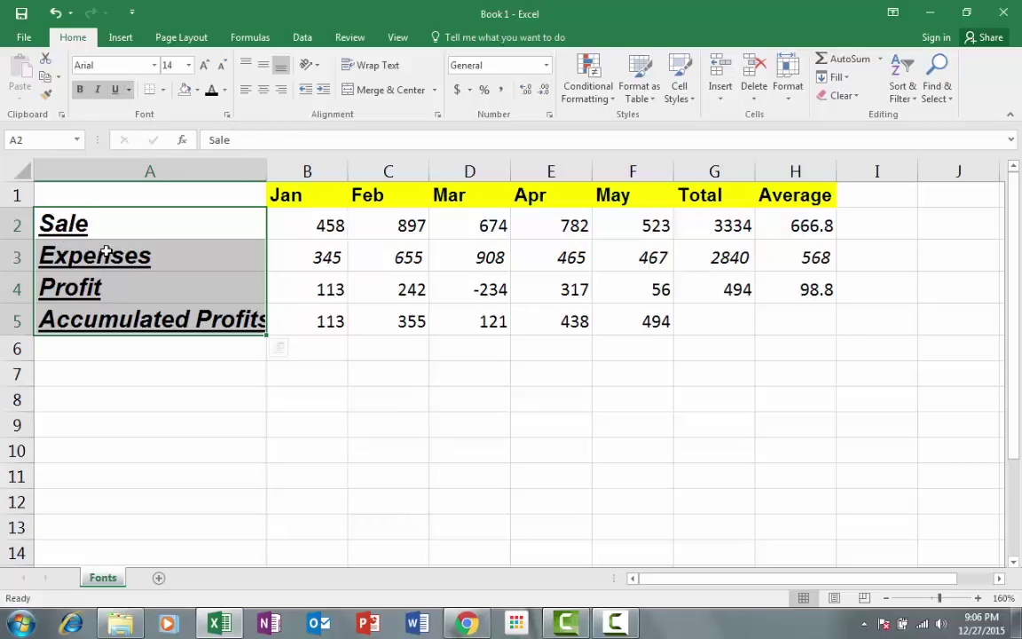
pyautogui.click(129, 89)
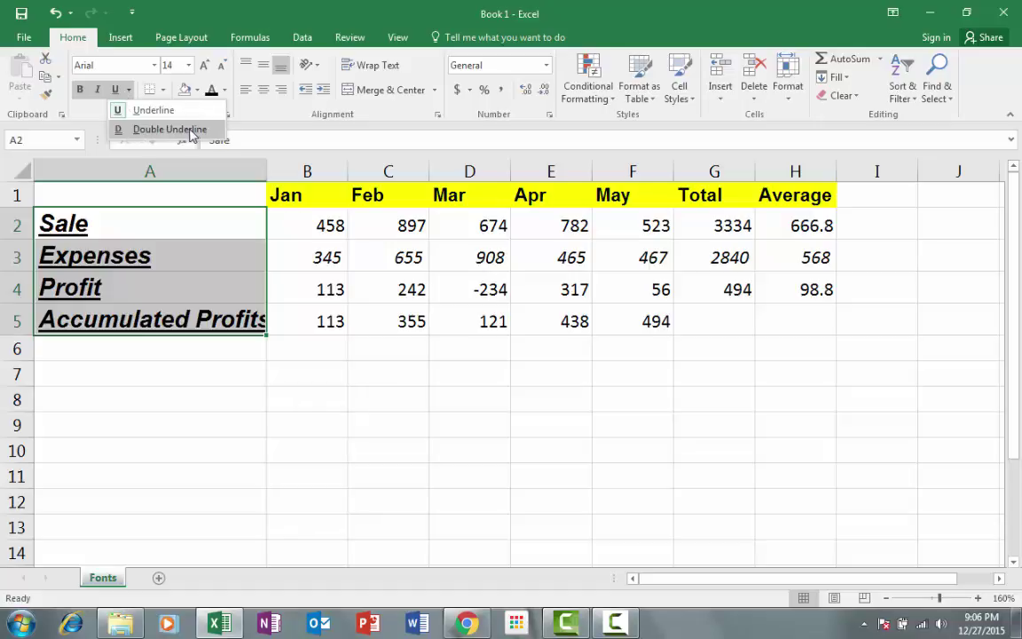
pyautogui.click(89, 116)
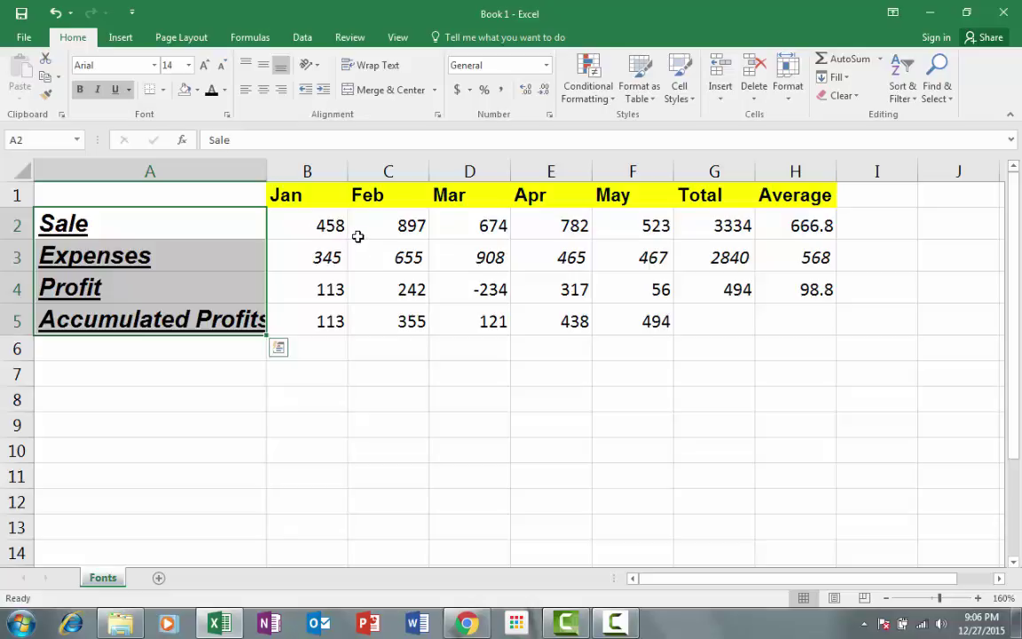
pyautogui.moveTo(314, 198); pyautogui.dragTo(815, 202)
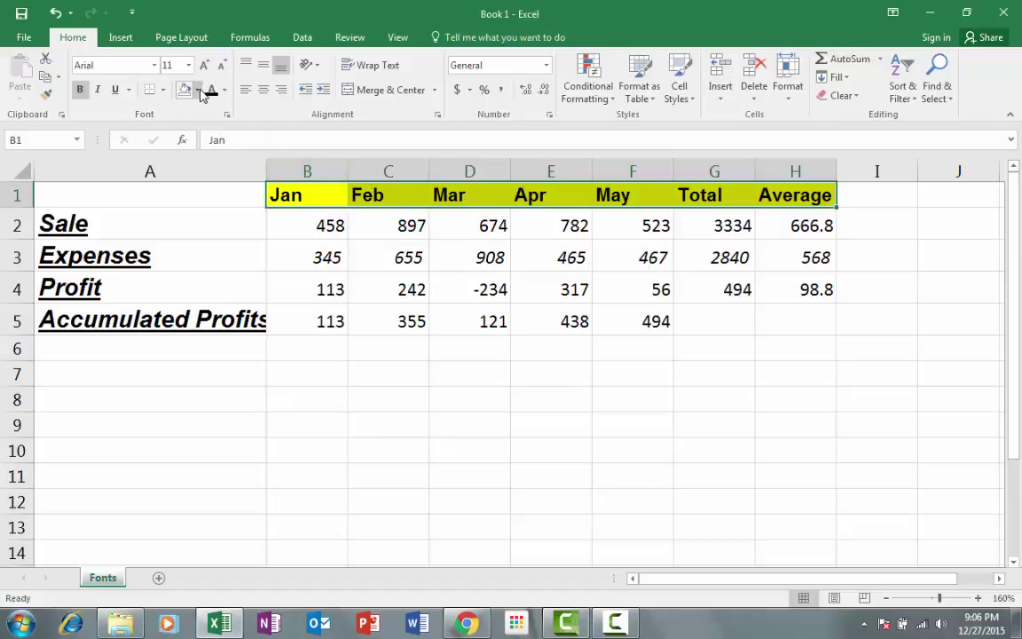
pyautogui.click(337, 232)
# Step: Fill the Sale values B2:H2 with Green, Accent 6, Darker 25%
pyautogui.moveTo(313, 226); pyautogui.dragTo(783, 236)
pyautogui.moveTo(788, 232); pyautogui.dragTo(788, 233)
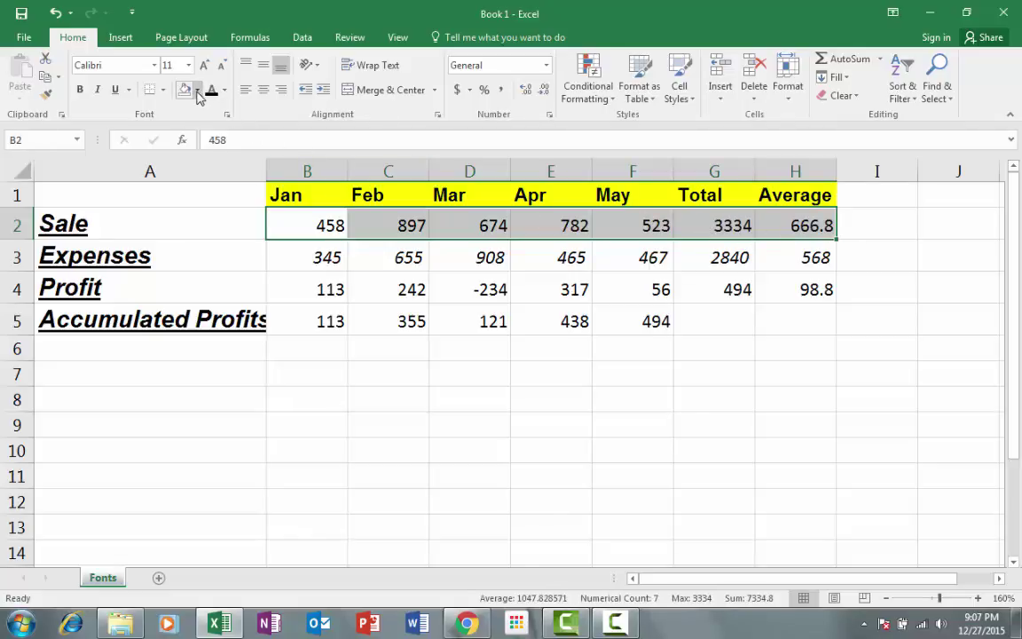
pyautogui.click(198, 89)
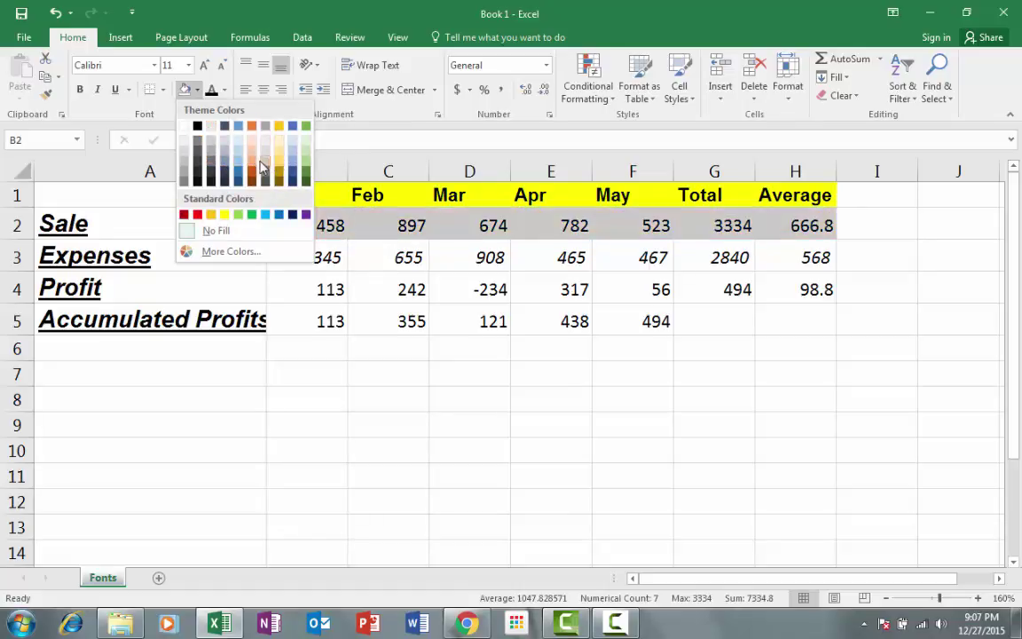
pyautogui.click(306, 174)
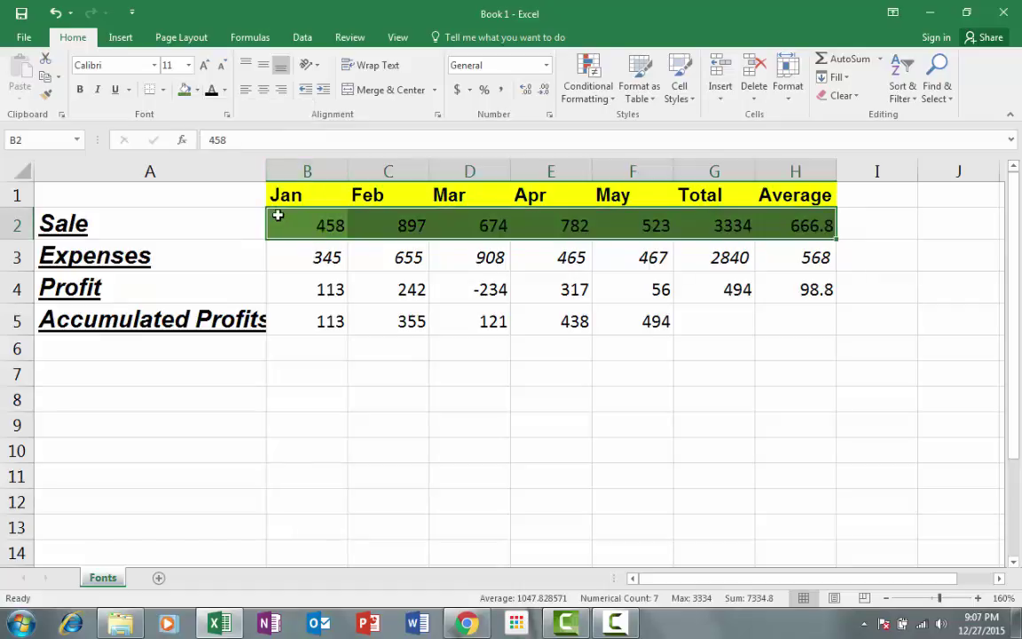
pyautogui.click(368, 246)
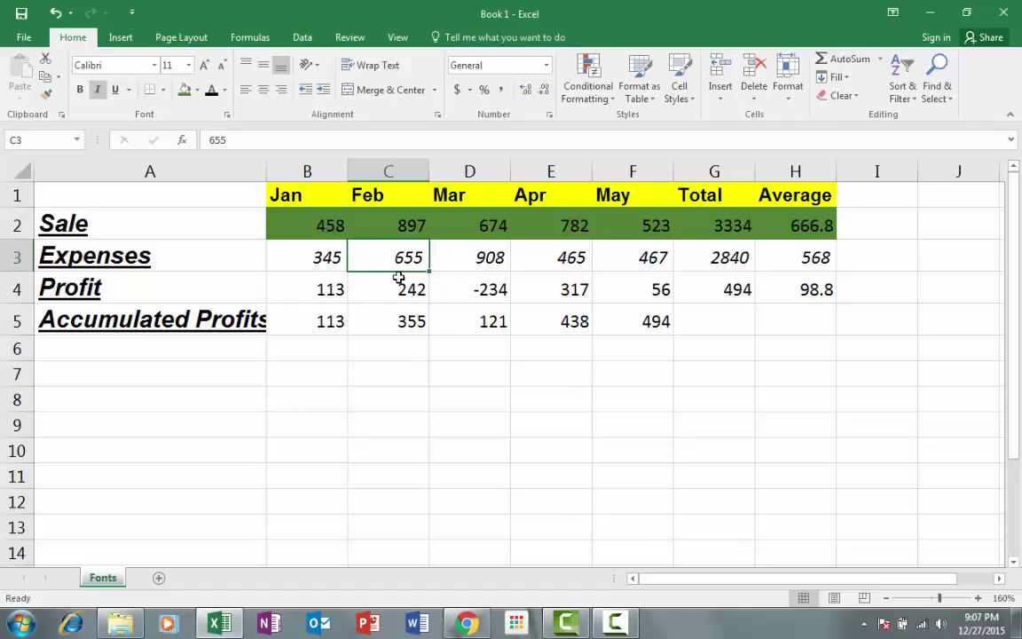
pyautogui.moveTo(308, 264); pyautogui.dragTo(785, 264)
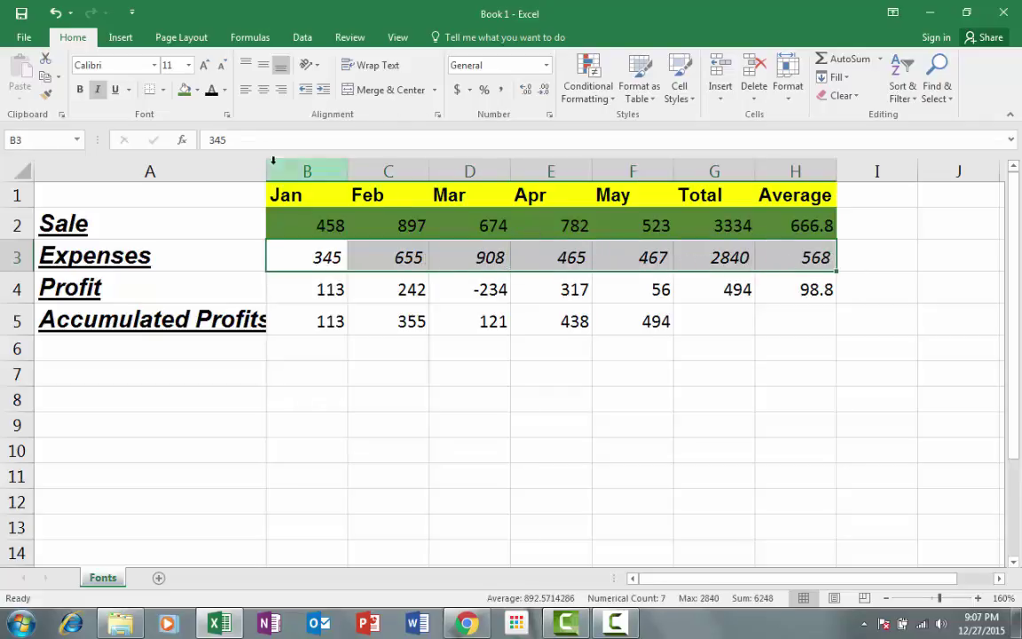
# Step: Give the Expenses values B3:H3 a dark blue-grey font colour, then bring up More Colors
pyautogui.click(226, 92)
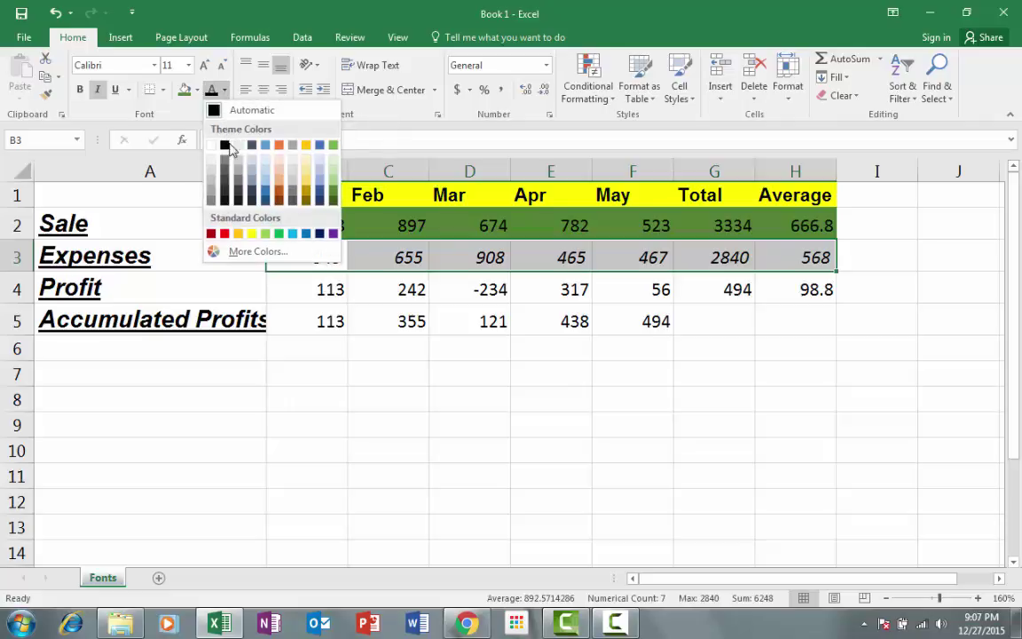
pyautogui.click(321, 204)
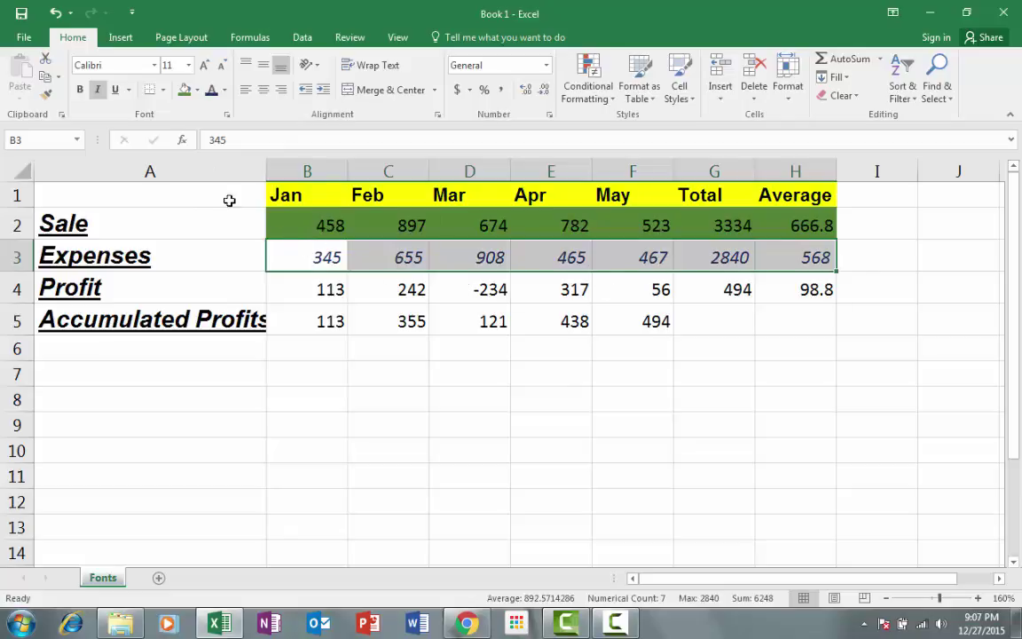
pyautogui.click(198, 89)
pyautogui.click(223, 92)
pyautogui.click(224, 91)
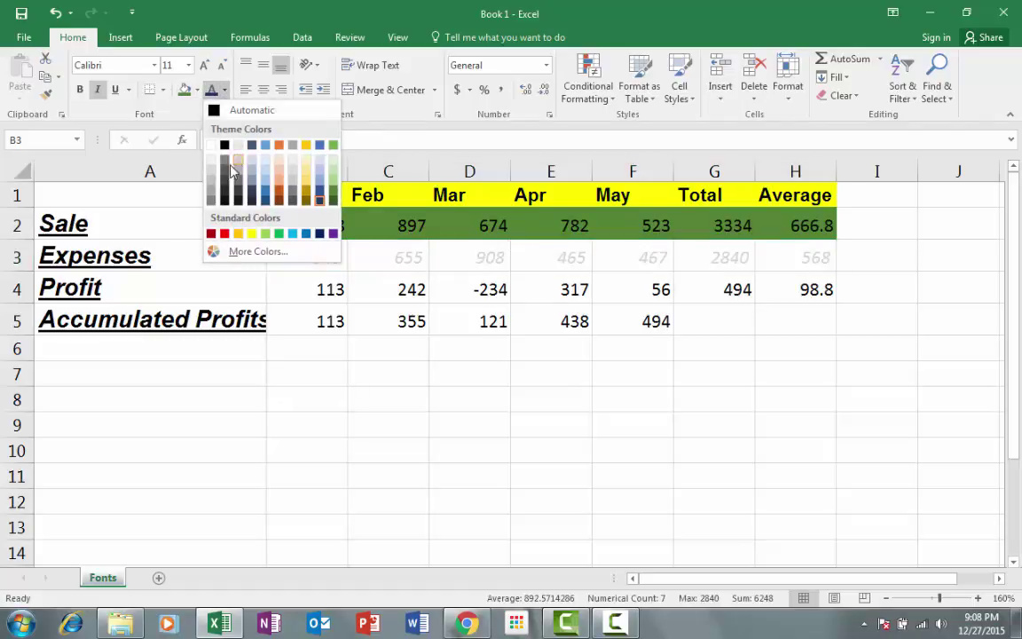
pyautogui.click(258, 252)
# Step: Apply a custom dark teal font colour, RGB 27, 86, 105, to the Expenses values
pyautogui.moveTo(383, 151); pyautogui.dragTo(507, 139)
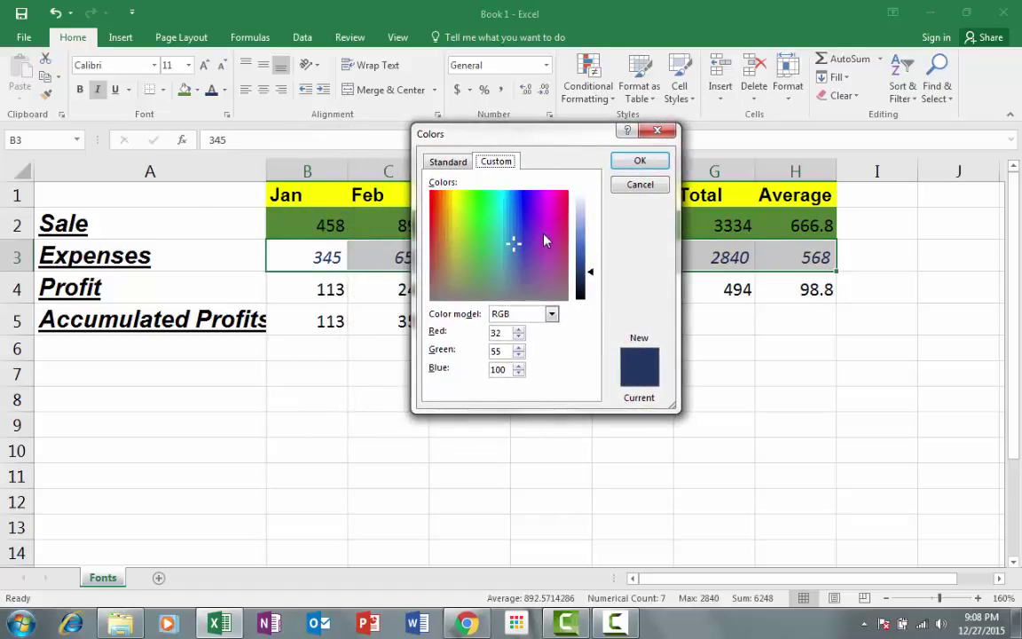
pyautogui.moveTo(515, 248)
pyautogui.mouseDown()
pyautogui.moveTo(486, 241)
pyautogui.moveTo(469, 255)
pyautogui.moveTo(472, 270)
pyautogui.moveTo(520, 268)
pyautogui.moveTo(529, 232)
pyautogui.moveTo(481, 229)
pyautogui.moveTo(507, 221)
pyautogui.moveTo(479, 255)
pyautogui.moveTo(516, 243)
pyautogui.moveTo(495, 231)
pyautogui.moveTo(516, 251)
pyautogui.moveTo(527, 239)
pyautogui.moveTo(491, 242)
pyautogui.moveTo(515, 244)
pyautogui.moveTo(503, 234)
pyautogui.mouseUp()
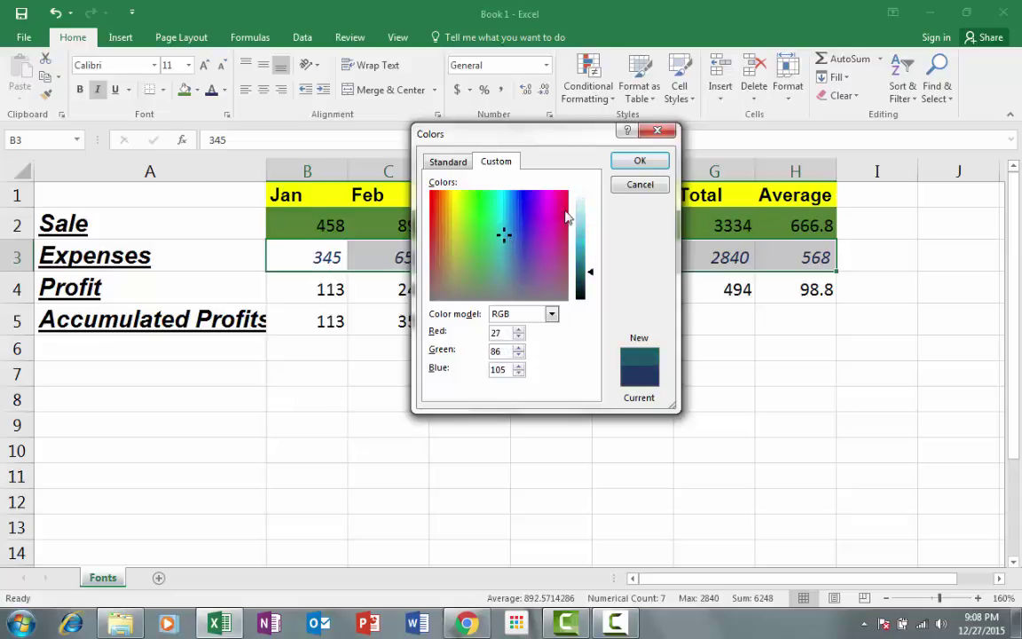
pyautogui.click(636, 162)
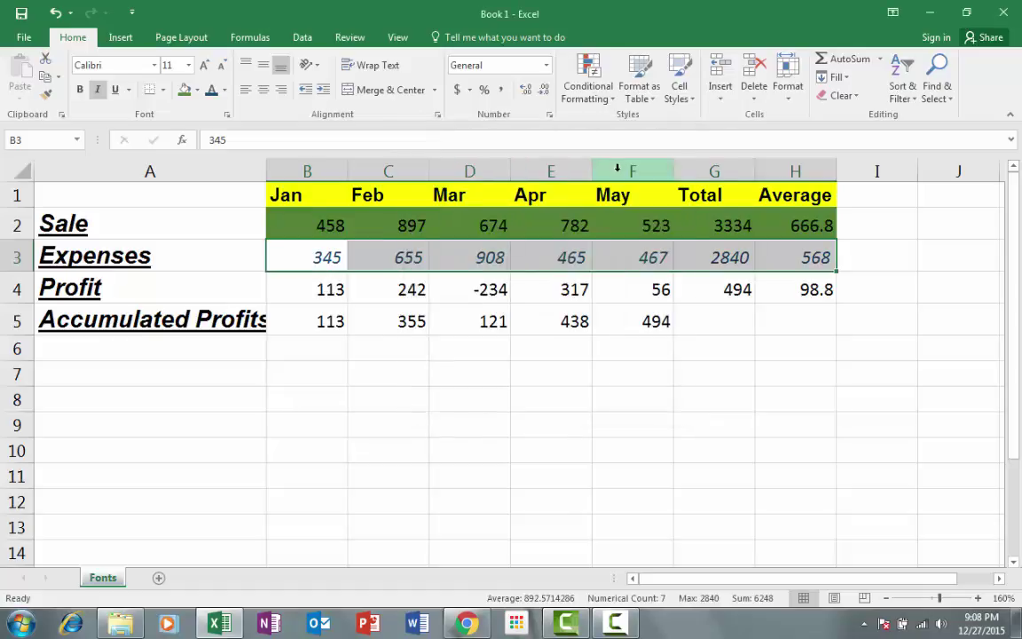
# Step: In Format Cells > Font for the Expenses values, try strikethrough, superscript and subscript, leaving all off
pyautogui.click(228, 118)
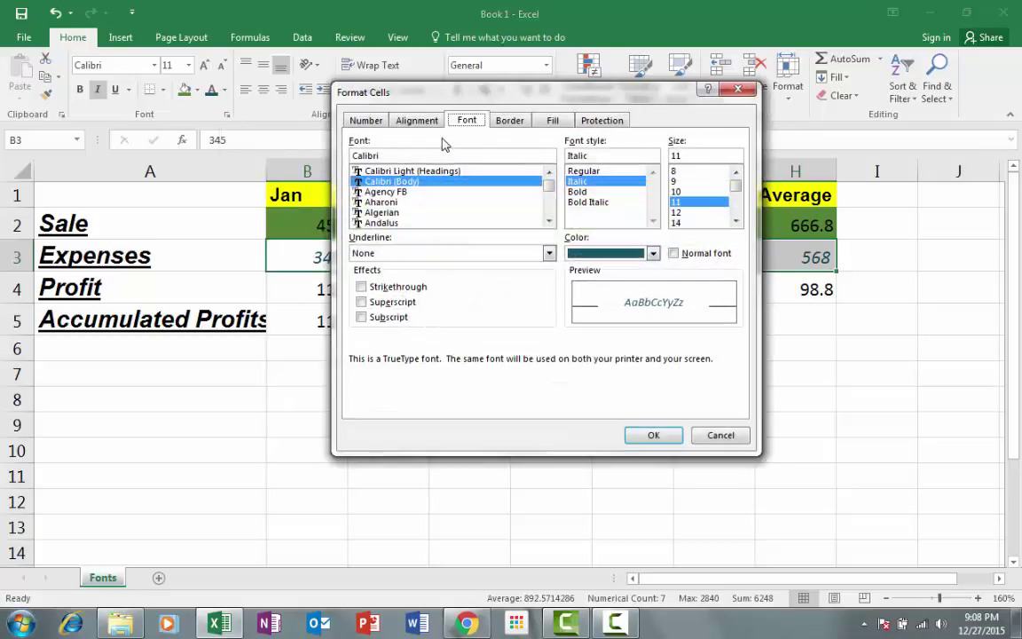
pyautogui.moveTo(451, 105); pyautogui.dragTo(488, 132)
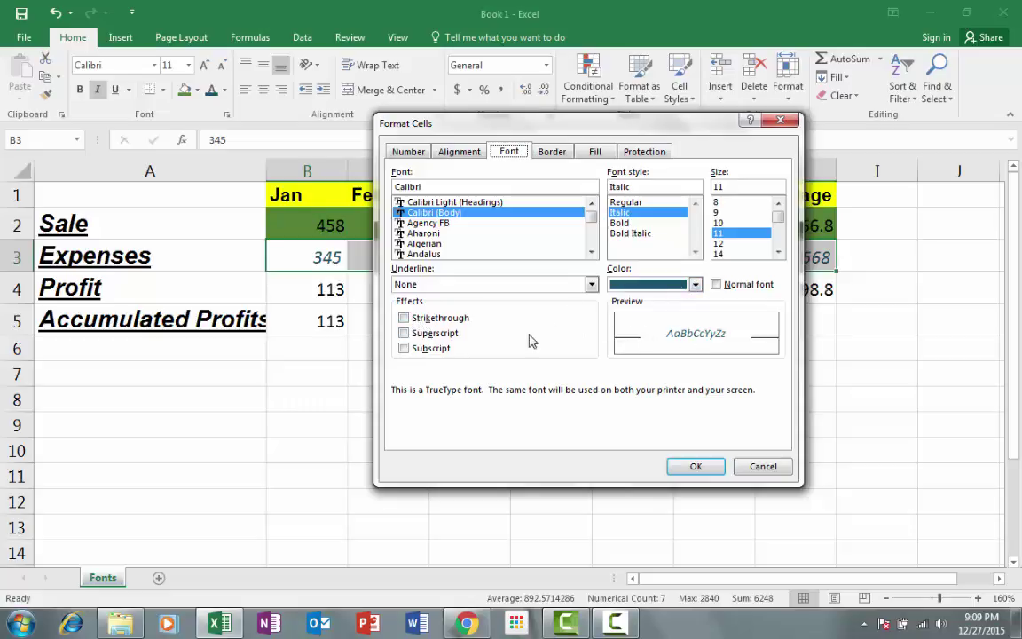
pyautogui.click(405, 319)
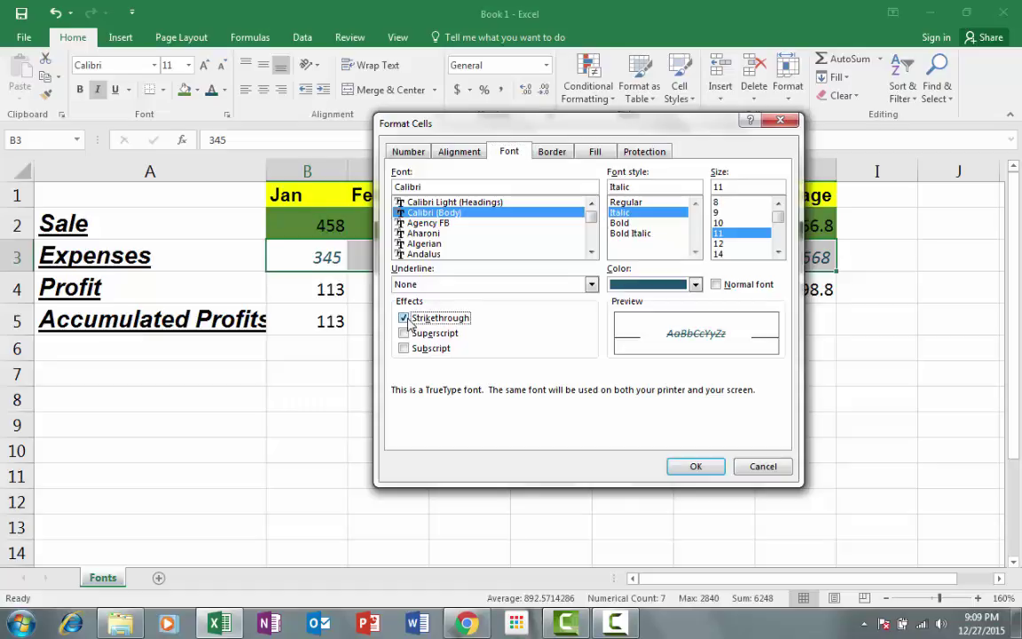
pyautogui.click(405, 334)
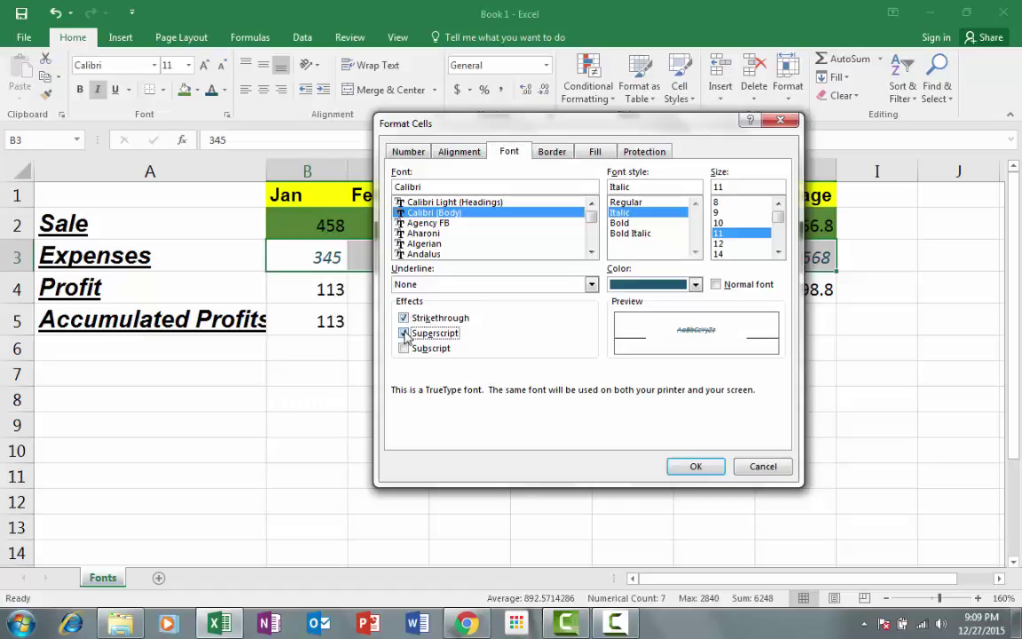
pyautogui.click(403, 349)
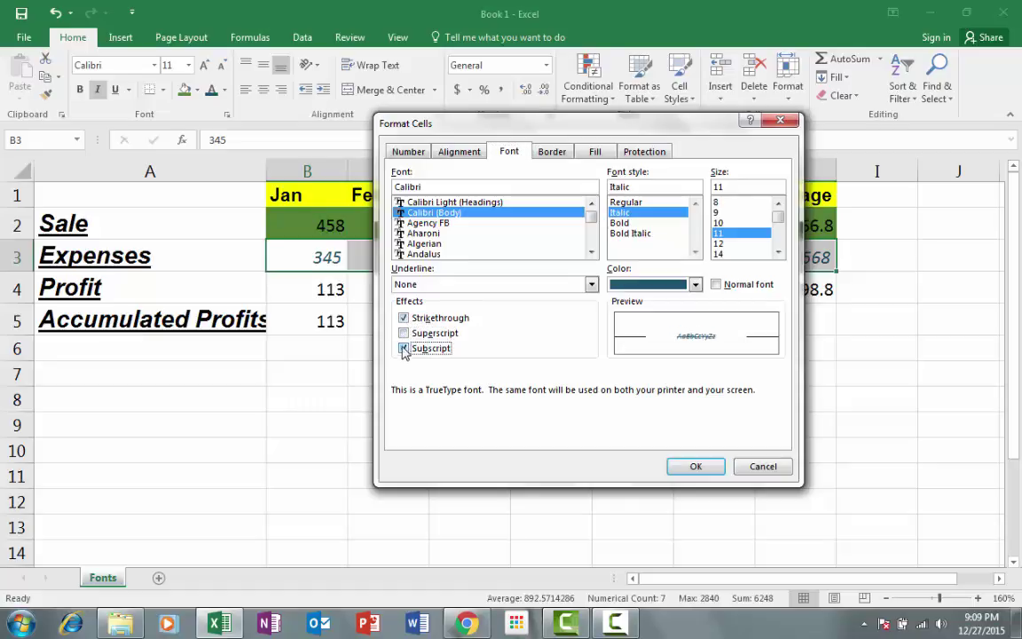
pyautogui.click(405, 318)
pyautogui.click(404, 348)
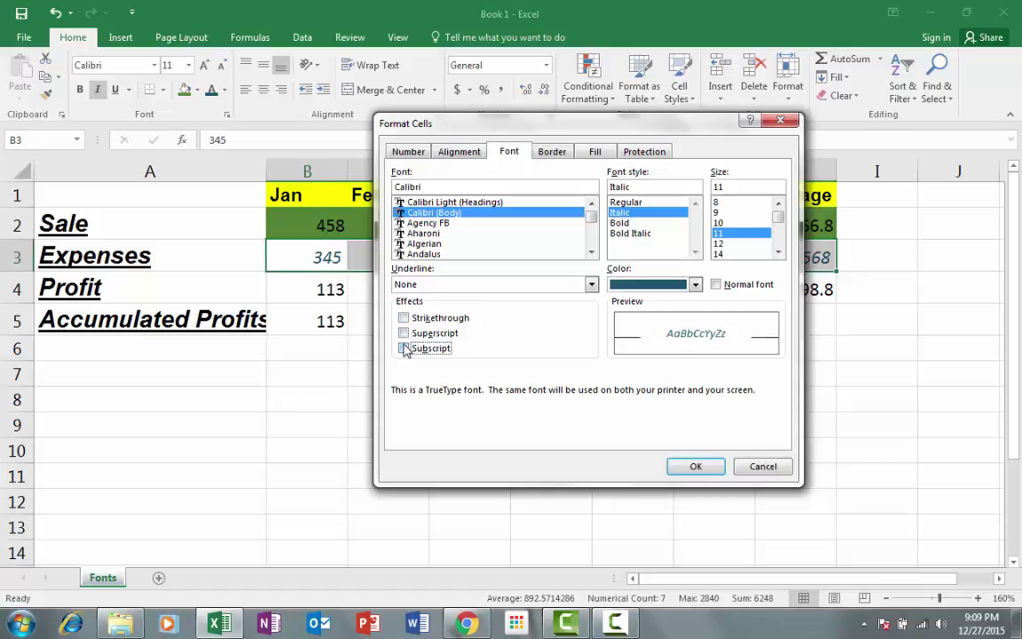